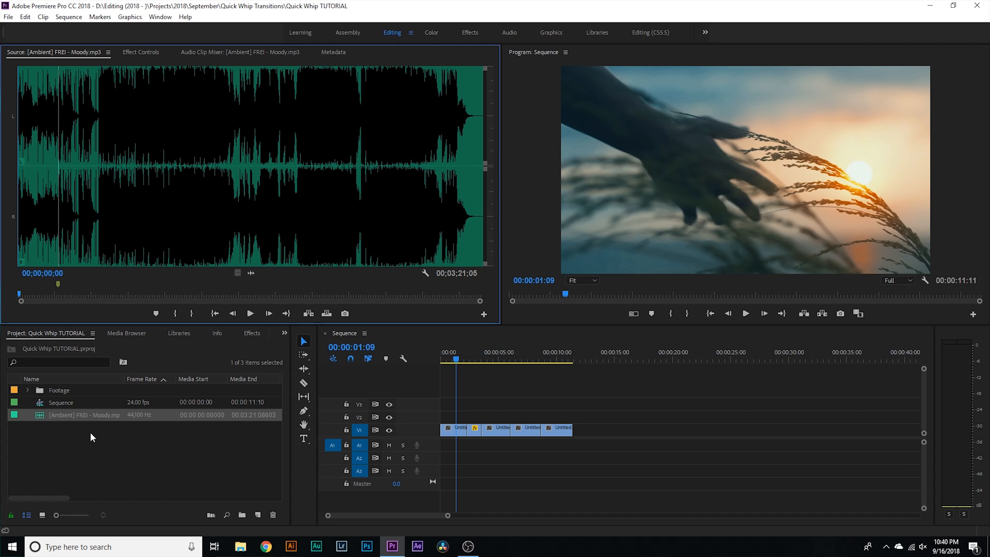
Move the source playhead of the music track just past its marker, to 00;00;35;19.
click(96, 283)
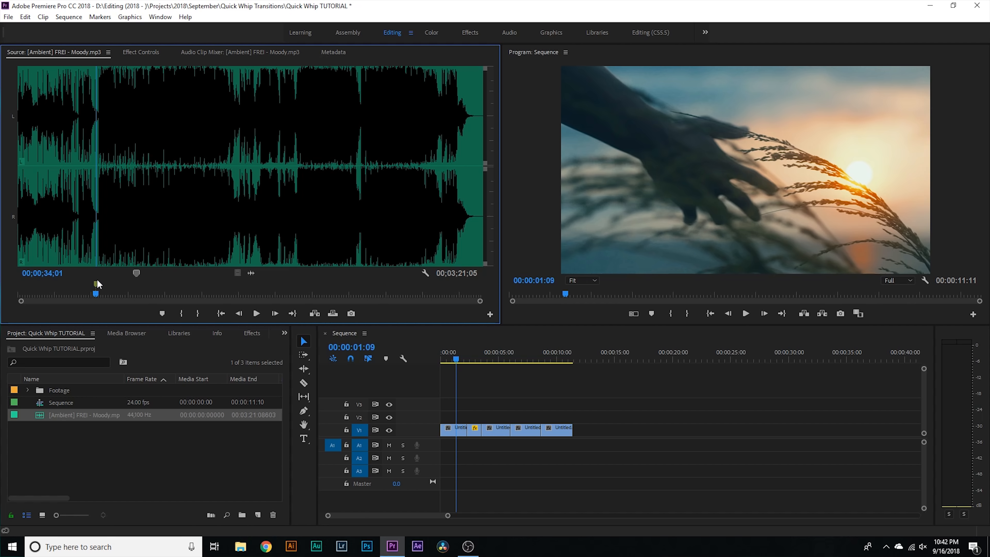
click(100, 281)
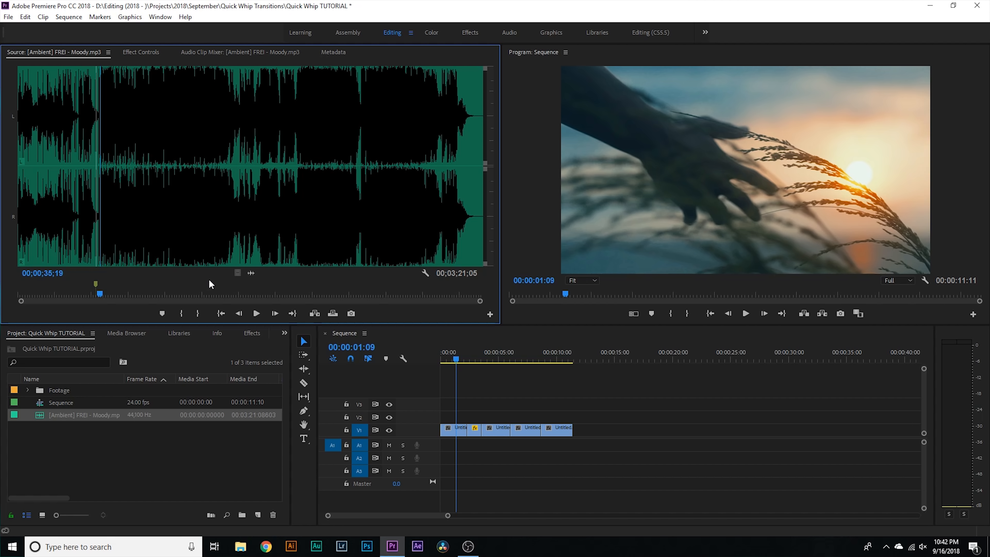
Select all the clips in the sequence and replace them with a linked After Effects composition.
click(664, 378)
drag(633, 389, 460, 439)
right_click(460, 439)
click(561, 378)
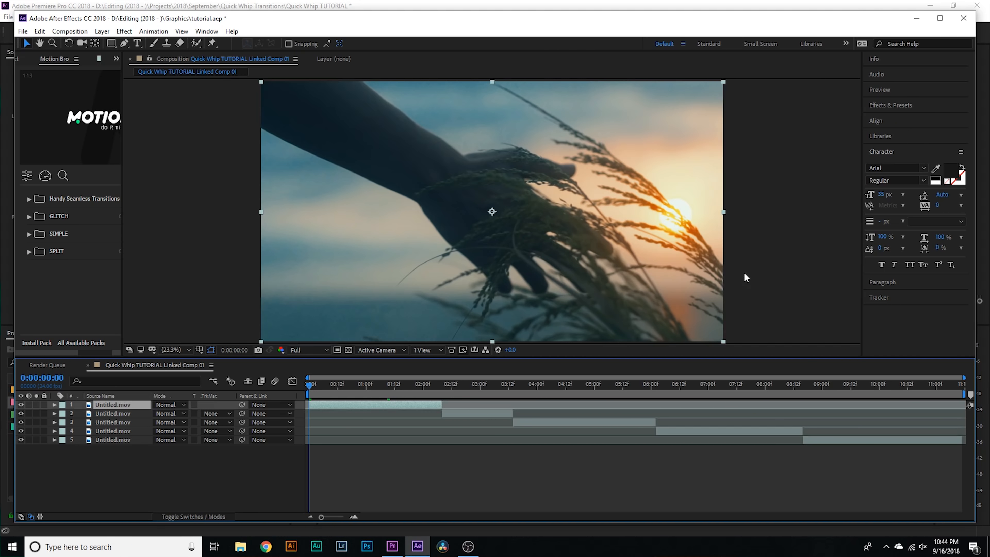
Find the Motion Tile effect by searching for "motion" and apply it to the first clip.
click(900, 105)
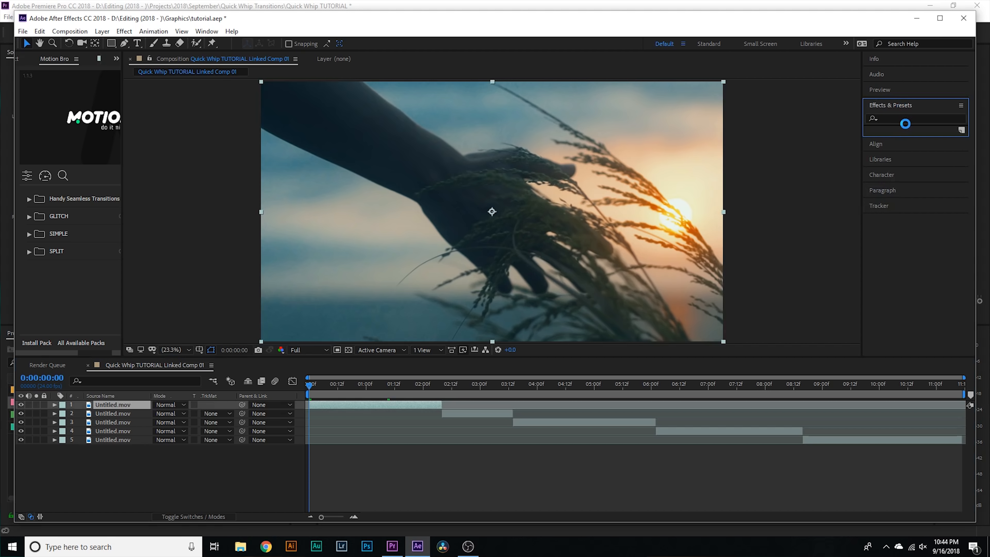
click(906, 117)
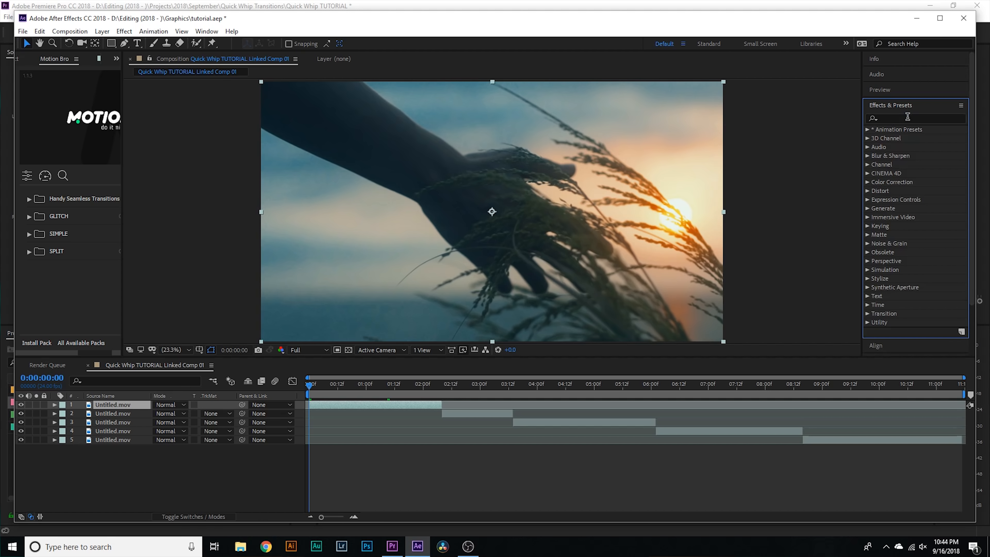
text(motion)
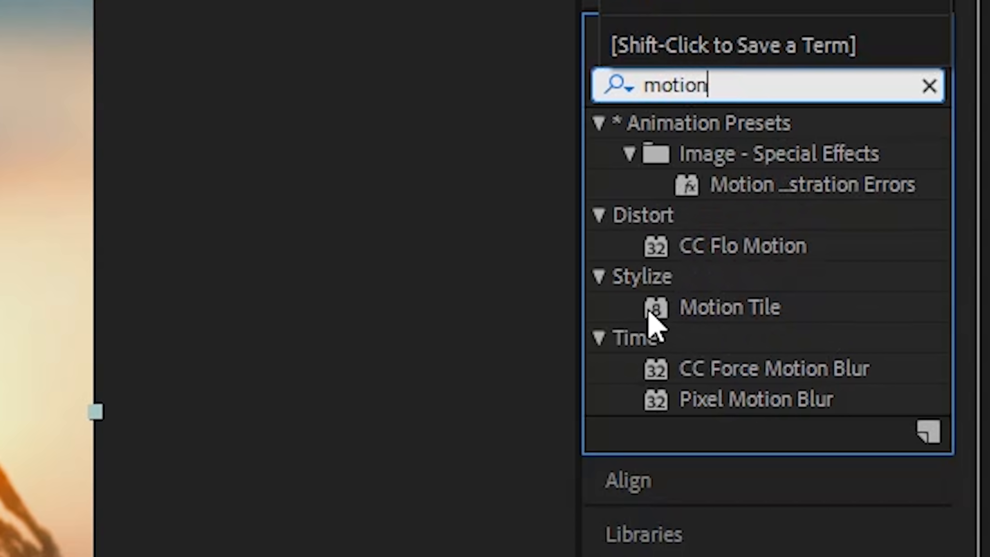
drag(732, 310, 383, 407)
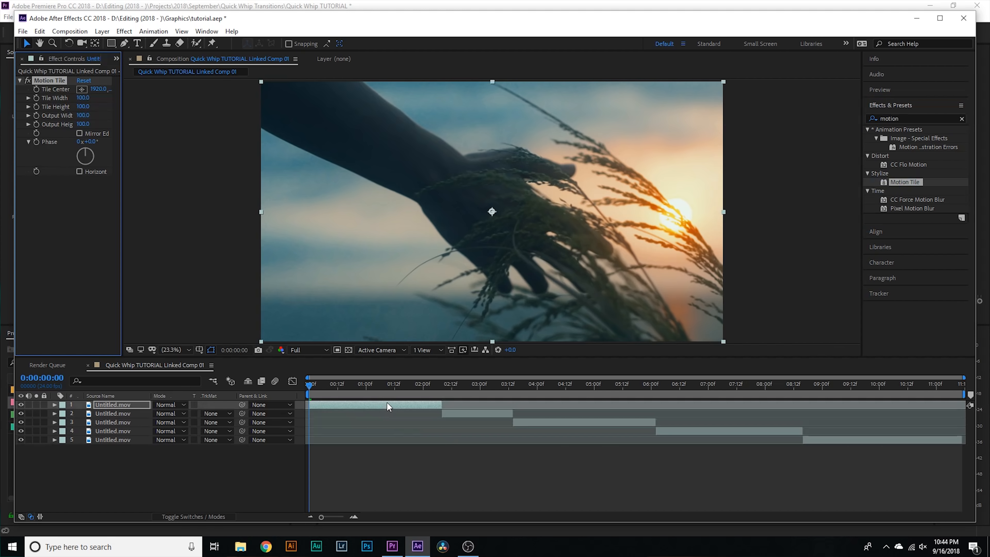
Set the first clip's Motion Tile output width and output height to 200 and enable Mirror Edges.
drag(122, 212, 139, 216)
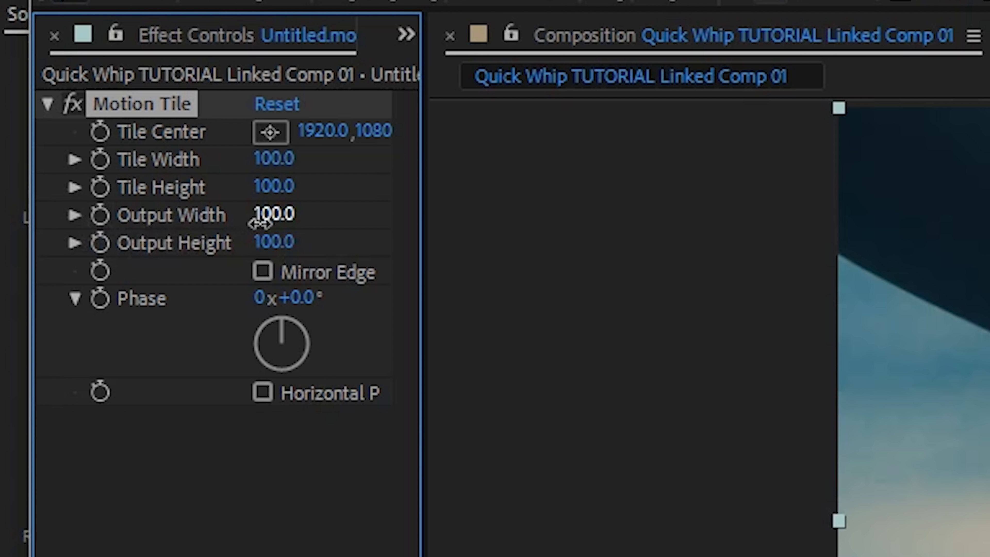
click(259, 223)
text(200)
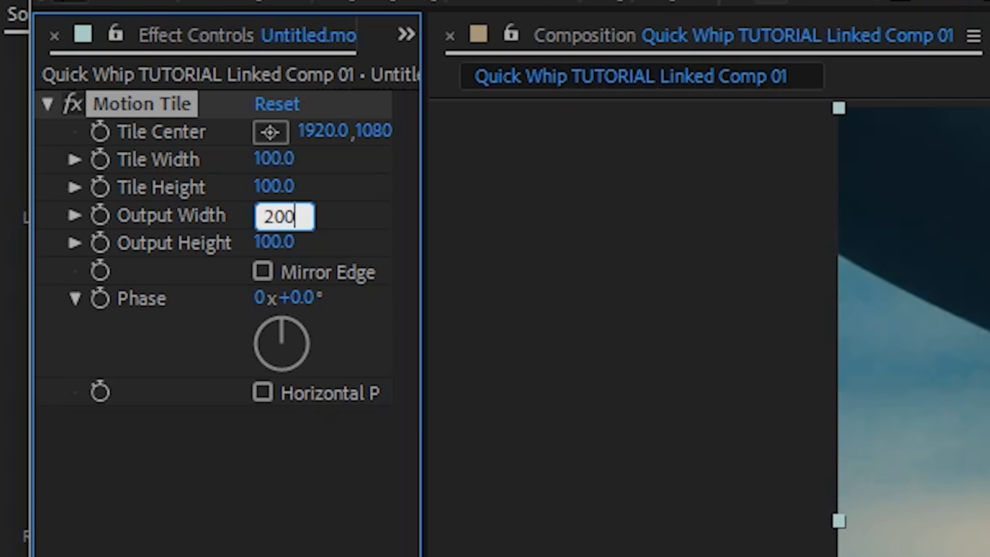
key(Return)
click(281, 252)
text(200)
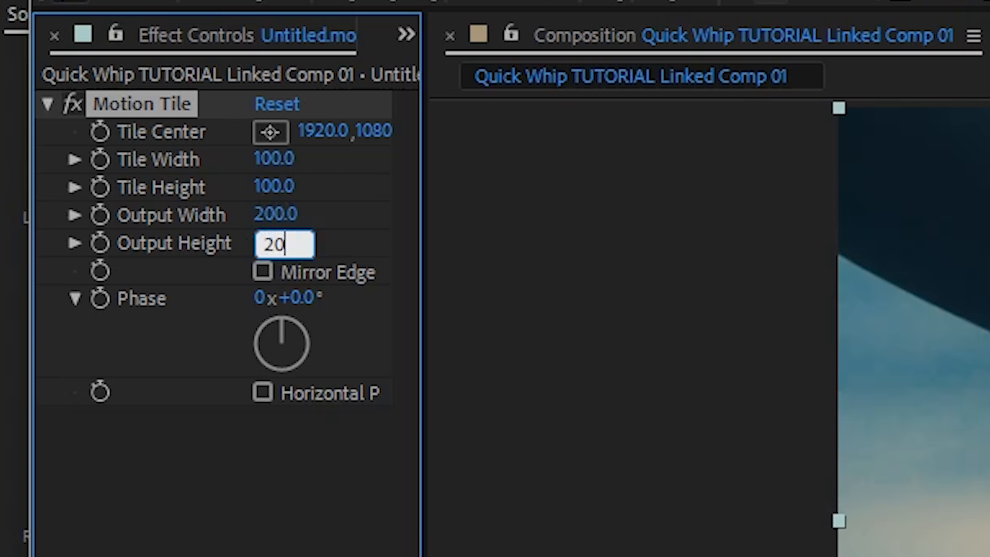
key(Return)
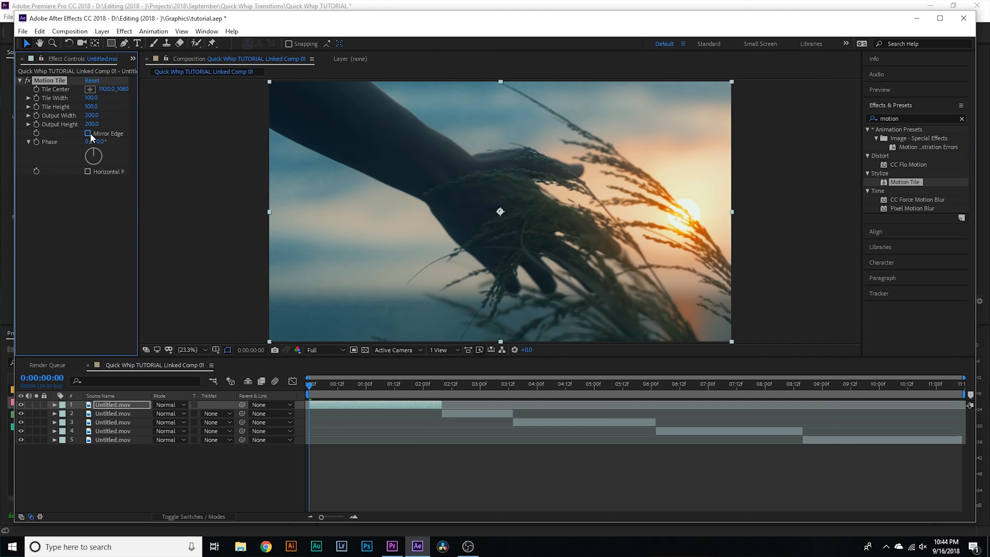
click(88, 133)
Scale the first clip down to about 52% to check the mirrored tiling, and restore the scale to 100%.
key(s)
drag(187, 418, 162, 418)
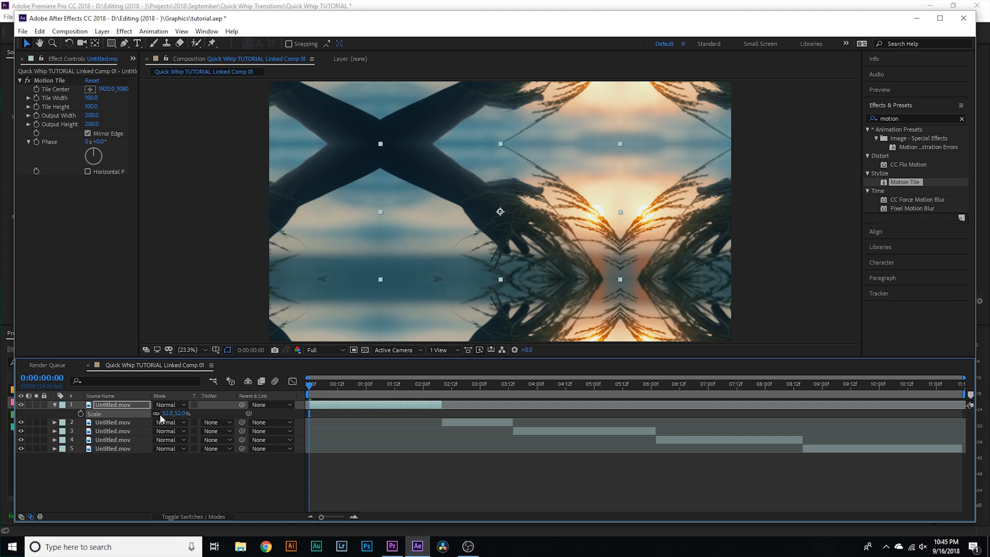
click(182, 413)
text(100)
key(Return)
Keyframe the first clip's position at 0:00:01:18, and at the clip's end move it to 1378.0, 1711.0.
drag(384, 394, 410, 397)
key(p)
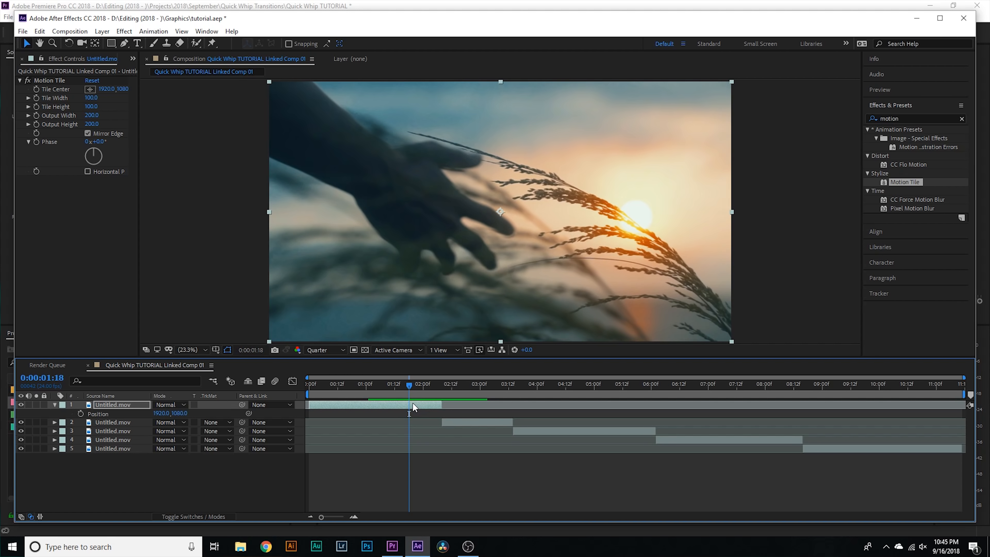
click(80, 413)
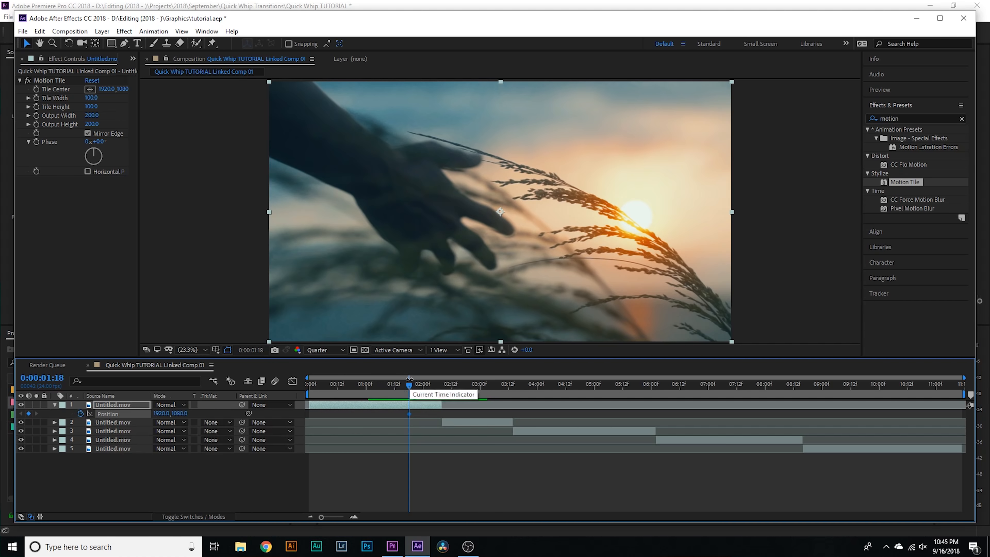
drag(410, 383, 438, 388)
drag(164, 414, 136, 414)
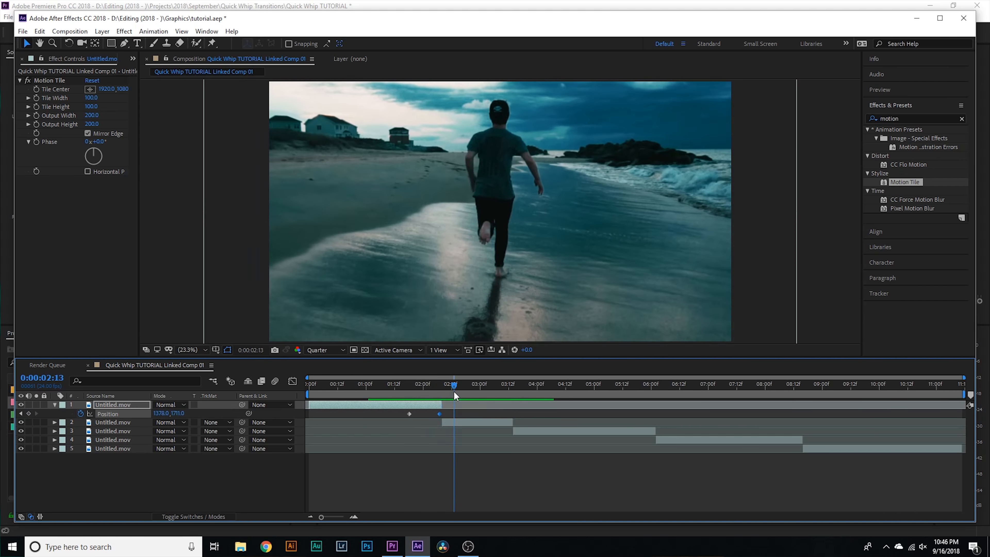
Copy the Motion Tile effect from the first clip to the second clip, with the playhead at 0:00:02:08.
drag(453, 390, 443, 391)
click(457, 420)
click(413, 405)
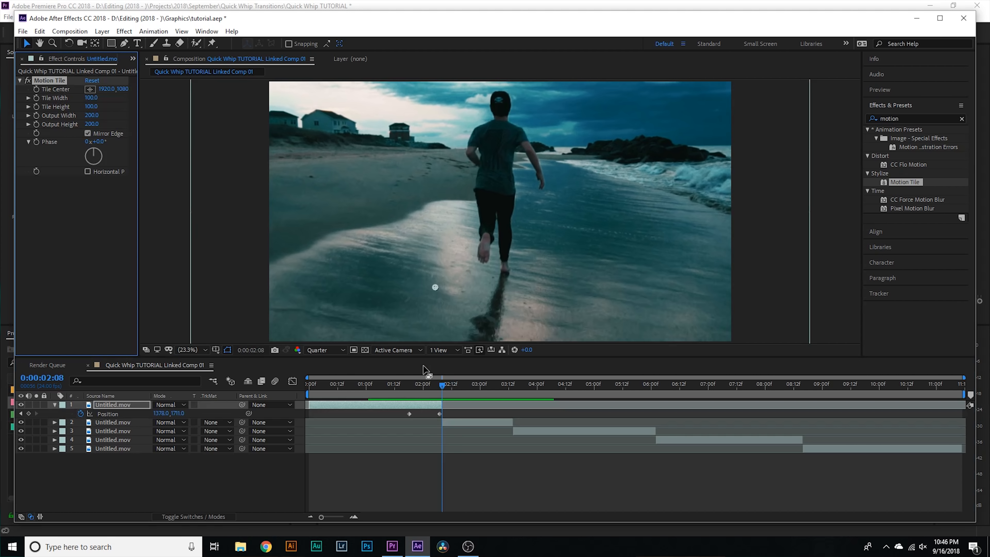
click(482, 418)
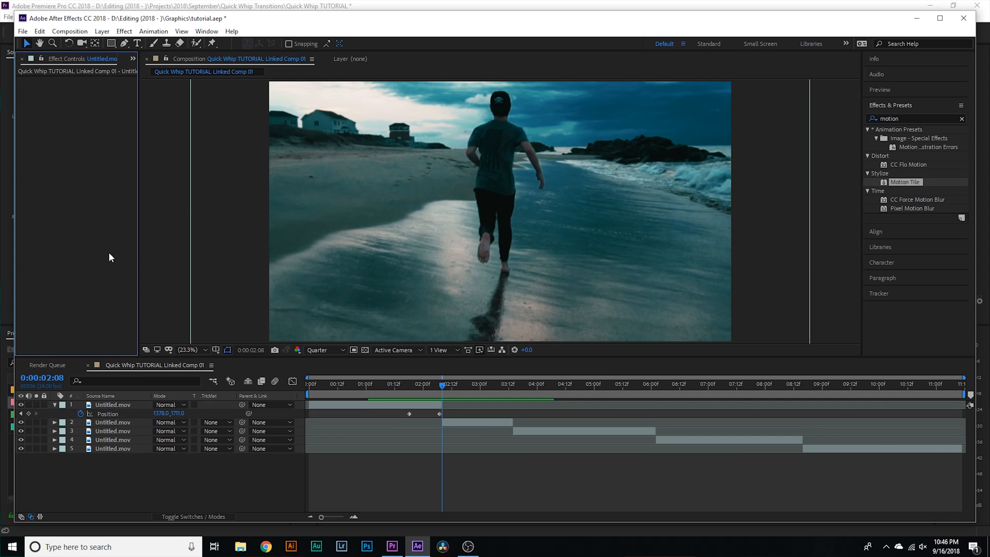
Animate the second clip's position from 2729.0, 574.0 at 0:00:02:08 to its centred position about 12 frames on.
key(p)
click(80, 431)
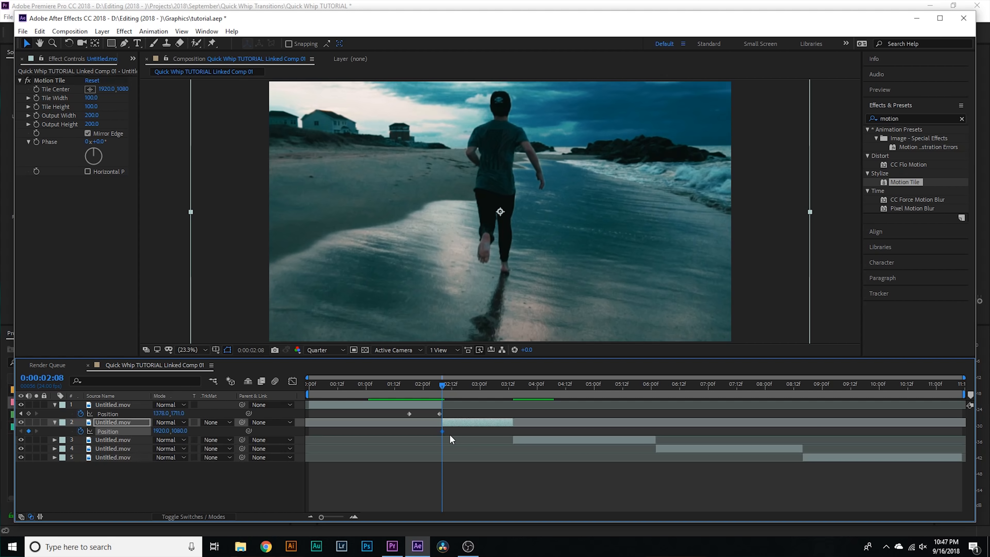
drag(443, 431, 471, 432)
drag(161, 430, 840, 464)
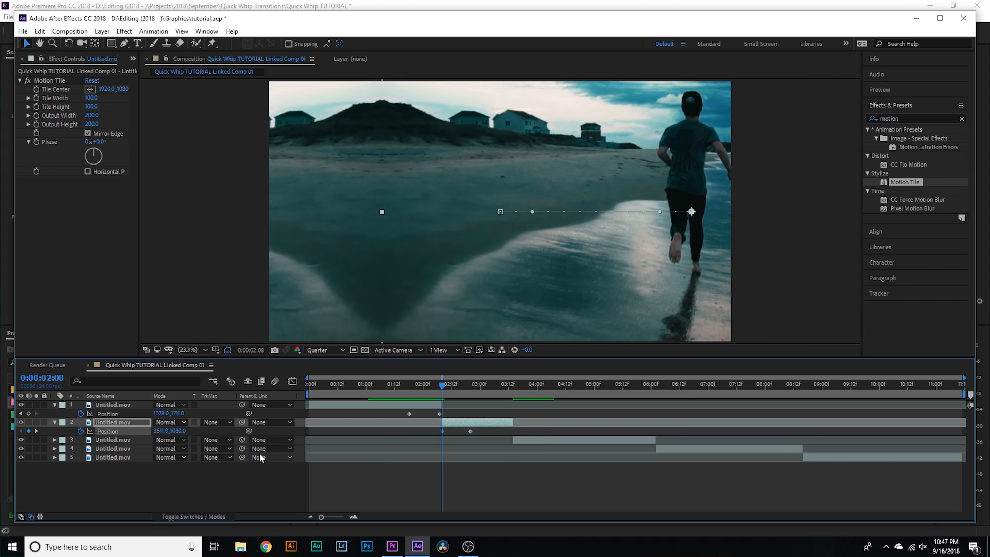
drag(175, 431, 89, 432)
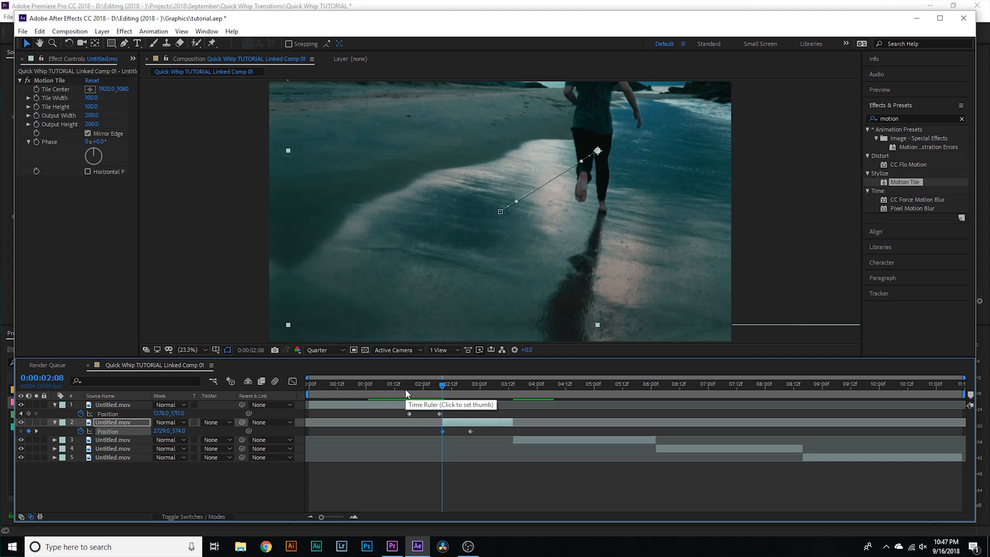
Apply Easy Ease to the first clip's position keyframes and separate their X and Y dimensions in the Graph Editor.
click(396, 410)
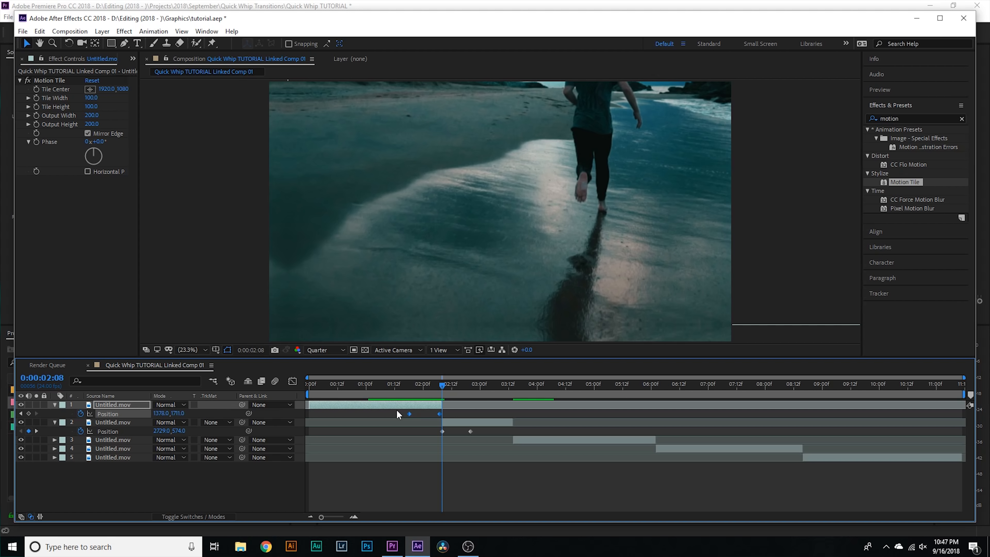
key(F9)
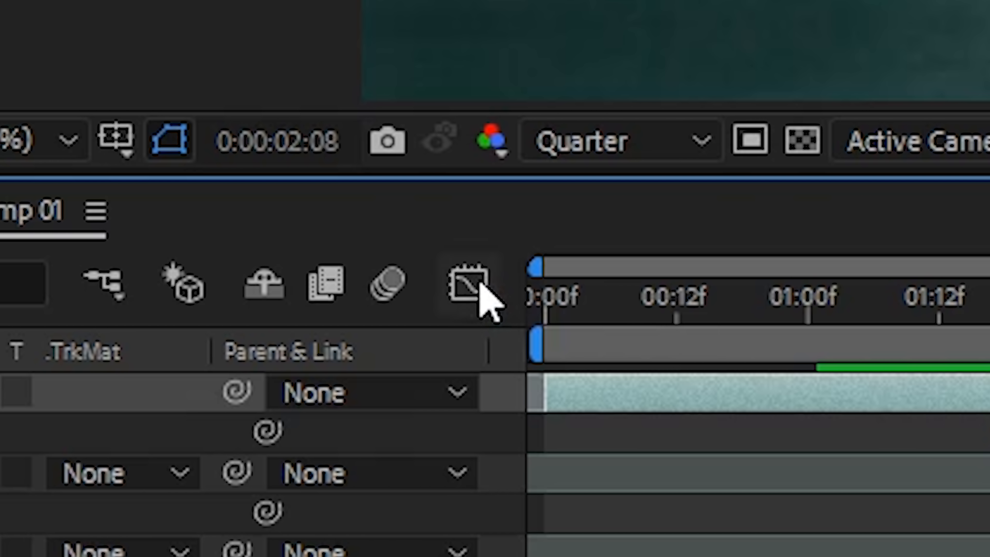
click(479, 287)
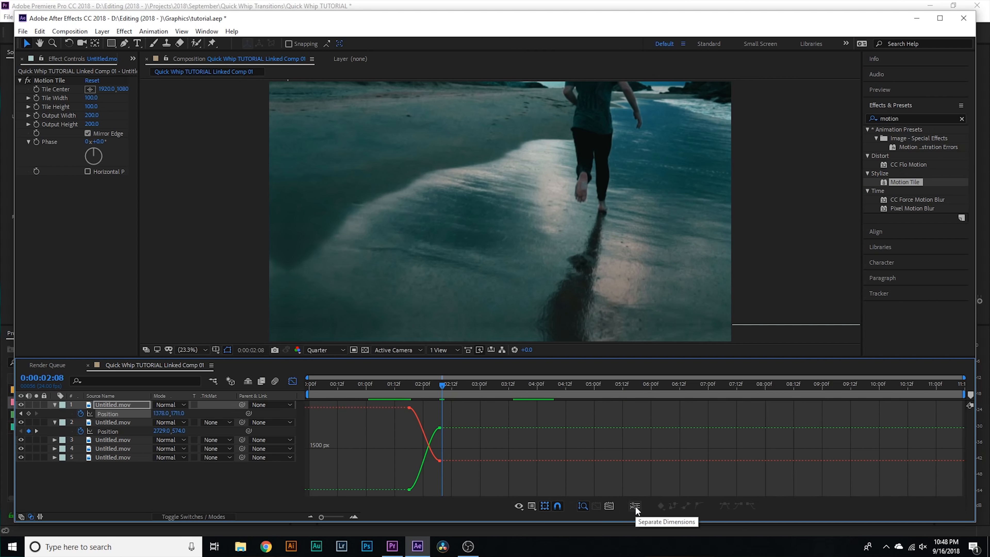
click(634, 506)
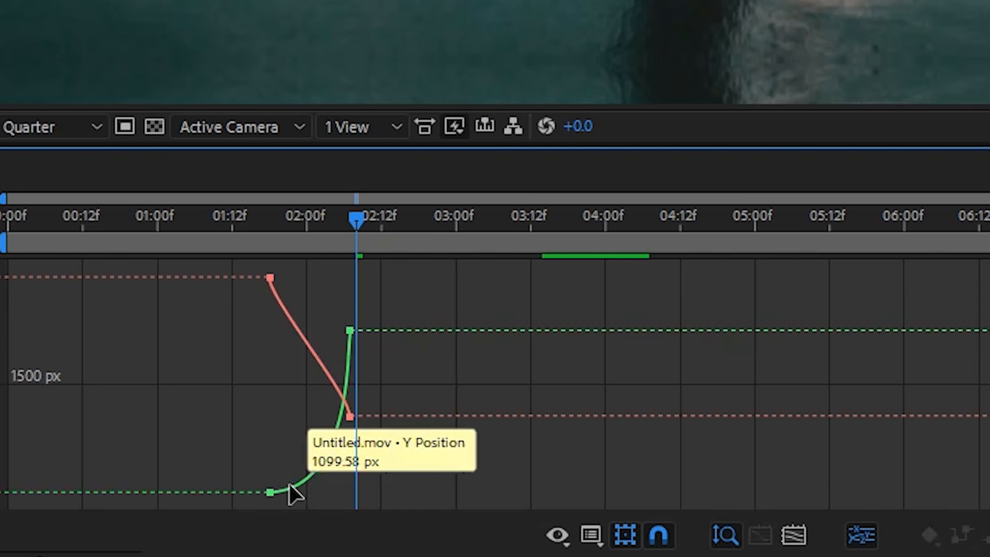
Reshape the first clip's X and Y position curves to start flat and accelerate steeply into the last keyframe.
click(414, 421)
drag(274, 303, 307, 299)
drag(270, 300, 398, 285)
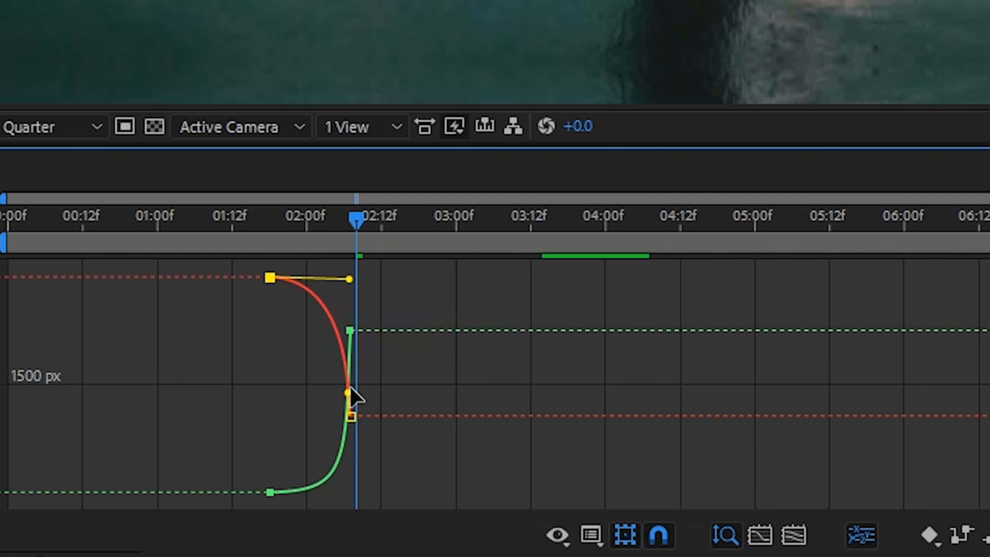
drag(347, 393, 349, 319)
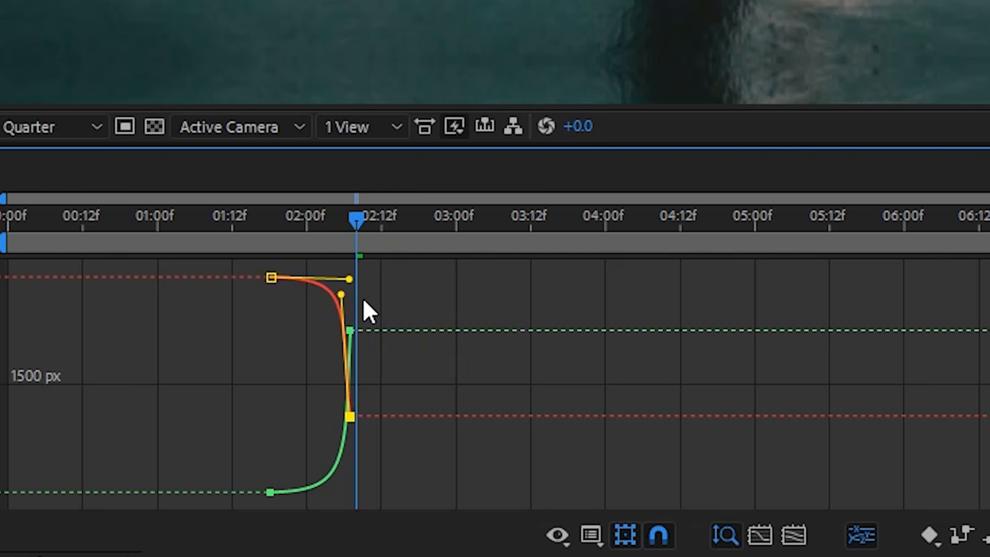
drag(349, 279, 334, 282)
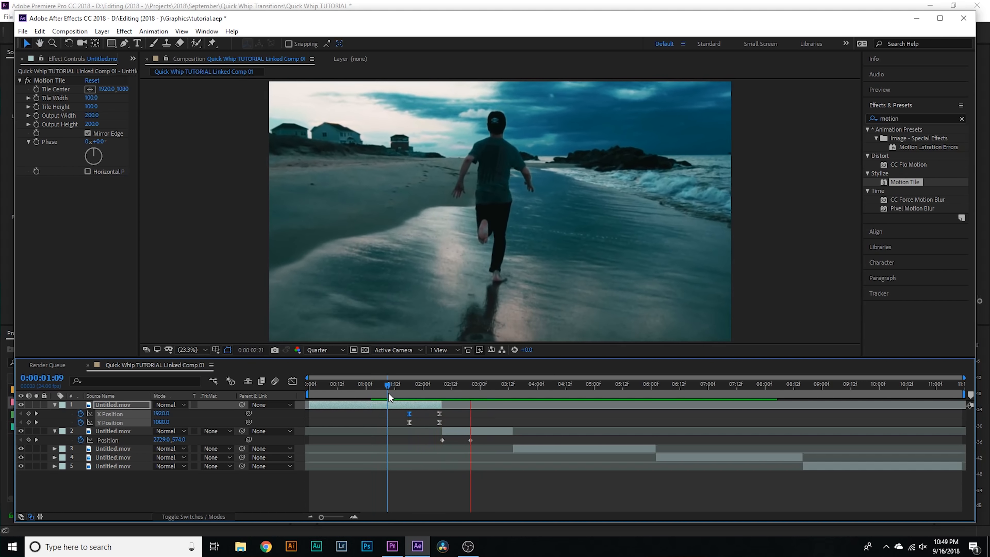
Play back the transition between the first and second clips to check the first clip's easing.
click(396, 390)
key(space)
click(458, 388)
Apply Easy Ease to the second clip's position keyframes and separate their dimensions in the Graph Editor.
drag(488, 442, 431, 439)
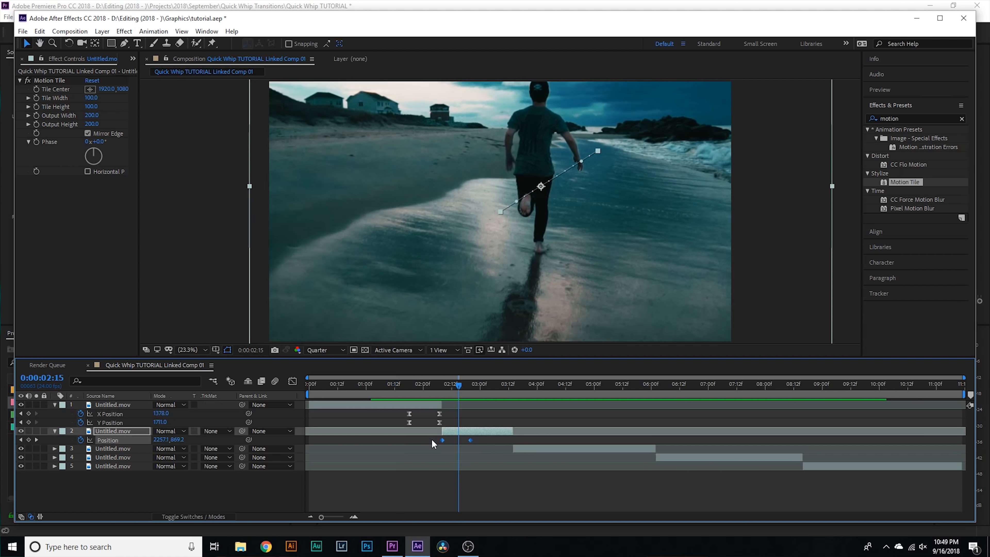
key(F9)
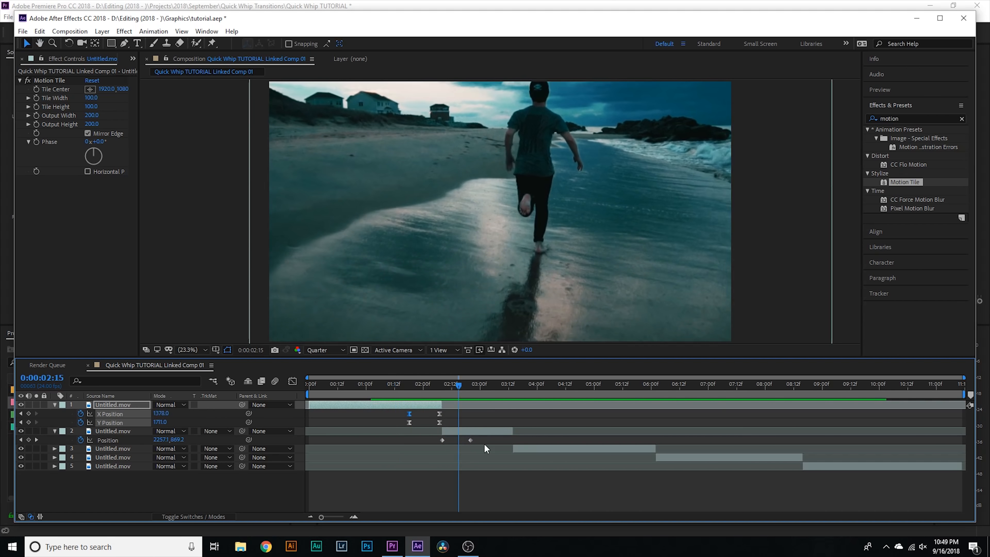
key(F9)
click(292, 381)
drag(484, 443, 444, 438)
click(635, 506)
Reshape the second clip's position curves to move fast at the start and settle gently, and preview the transition.
click(442, 488)
drag(442, 487, 445, 472)
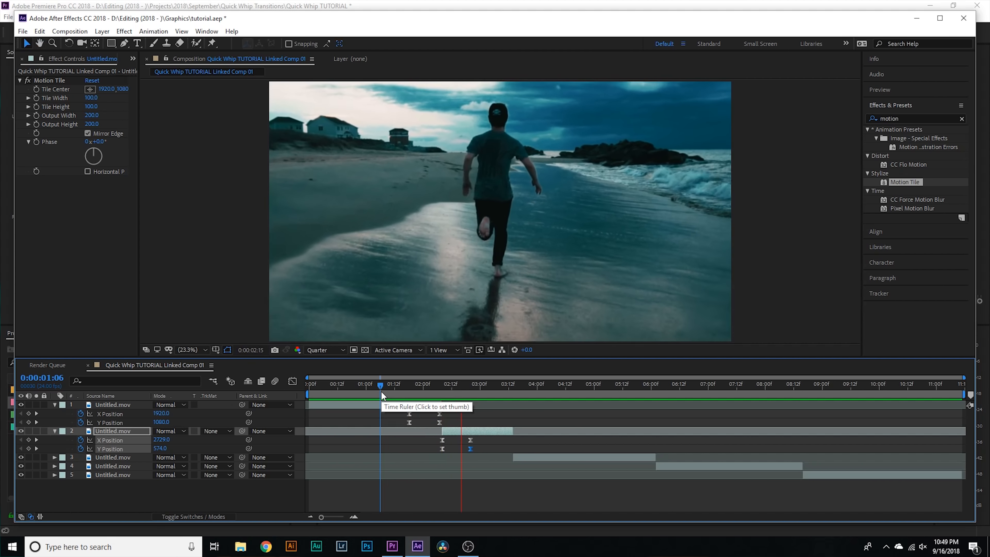
key(space)
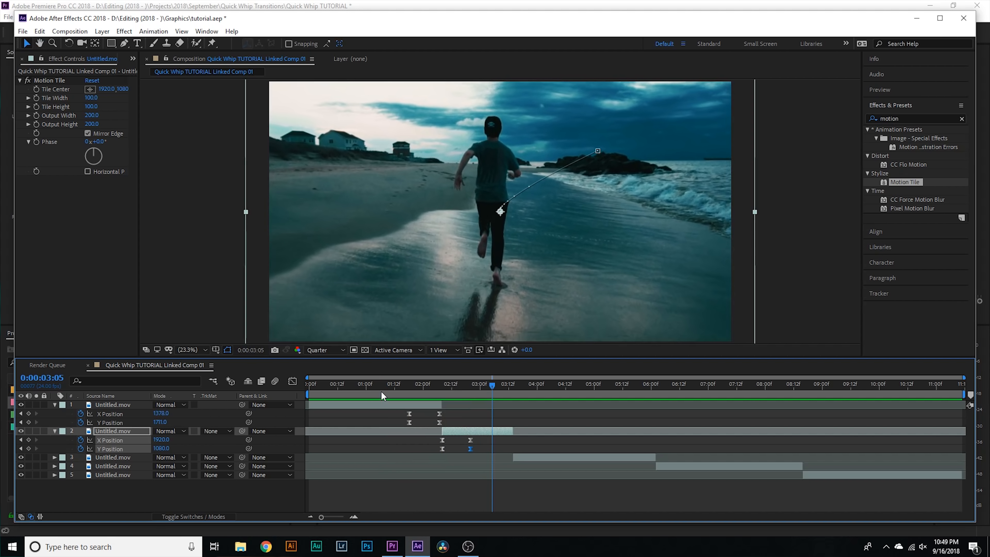
Enable motion blur for the composition and for the first and second clips, and check it during the transition.
drag(415, 393, 424, 403)
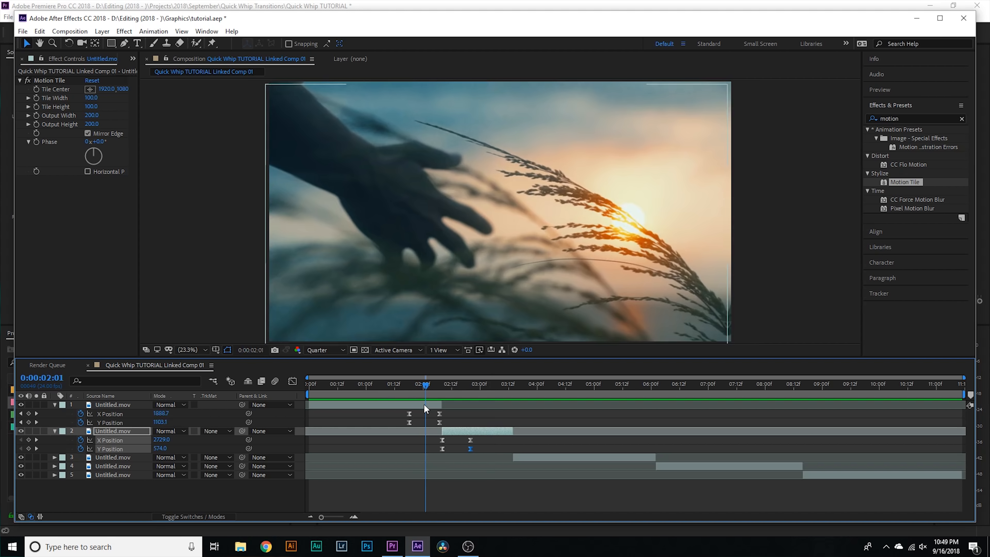
click(423, 403)
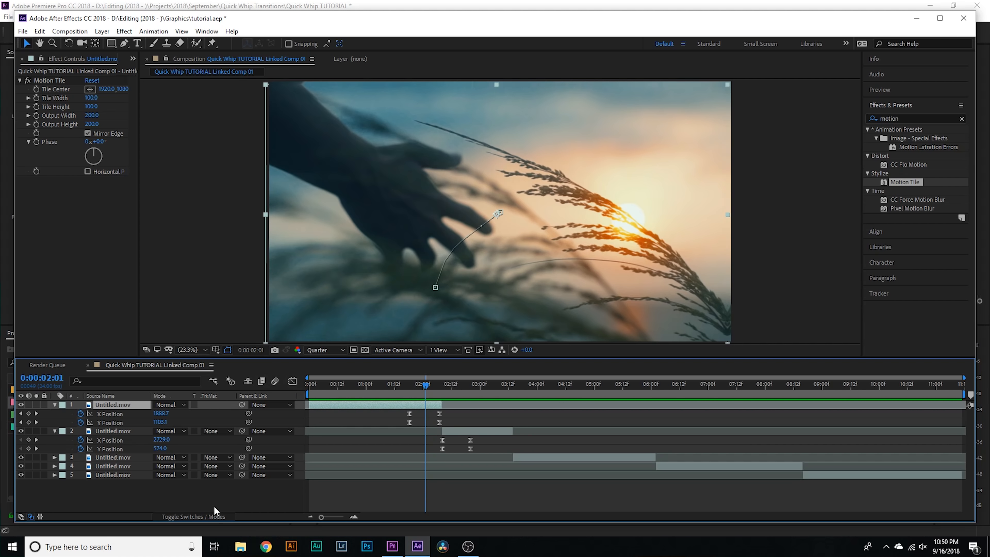
click(199, 515)
click(537, 193)
click(338, 264)
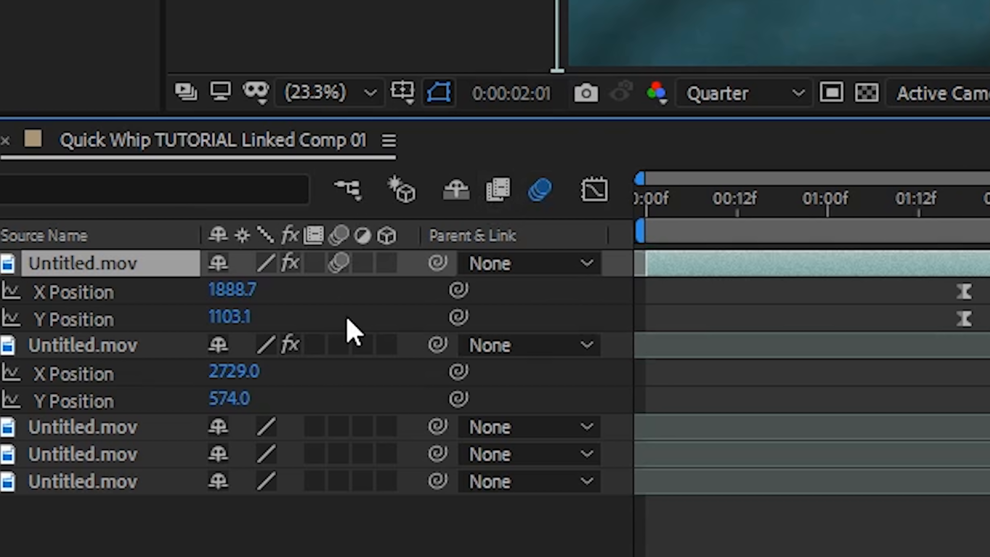
click(337, 344)
mouse_move(414, 387)
mouse_down()
mouse_move(439, 388)
mouse_move(414, 393)
mouse_up()
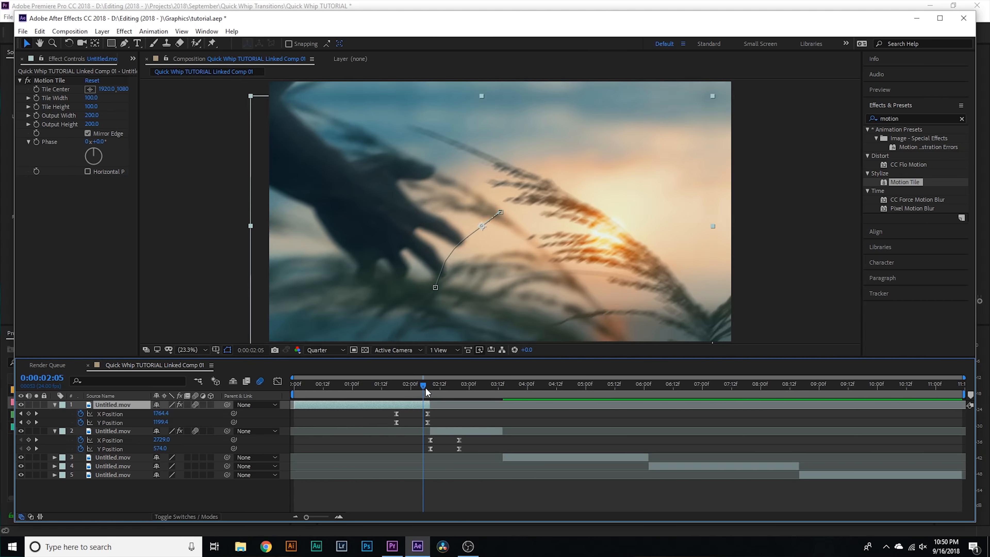
Find the CC Force Motion Blur effect and apply it to the first clip, with the current time at 0:00:02:07.
click(482, 421)
click(427, 388)
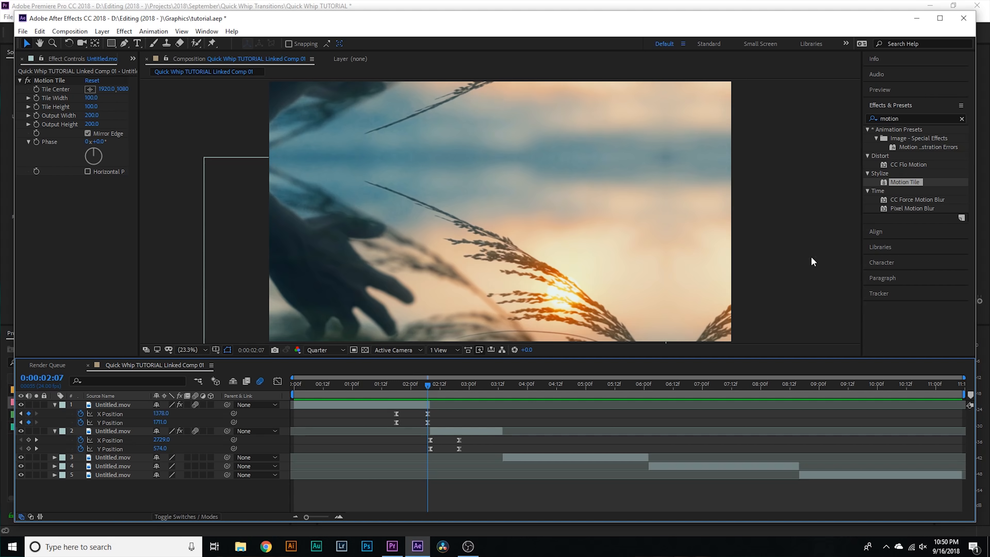
click(912, 117)
key(BackSpace)
key(BackSpace)
key(BackSpace)
key(BackSpace)
key(BackSpace)
key(BackSpace)
text(cc force)
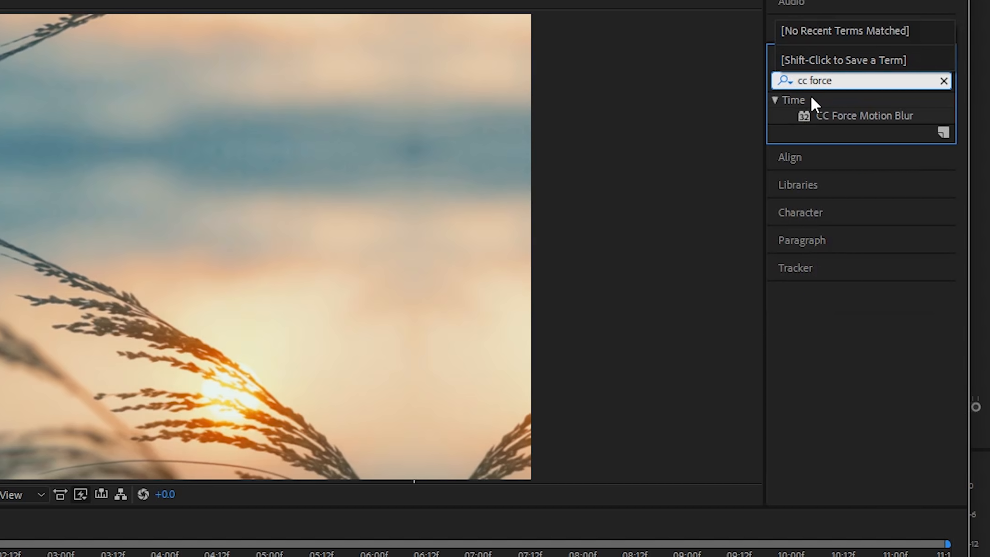
drag(864, 117, 217, 556)
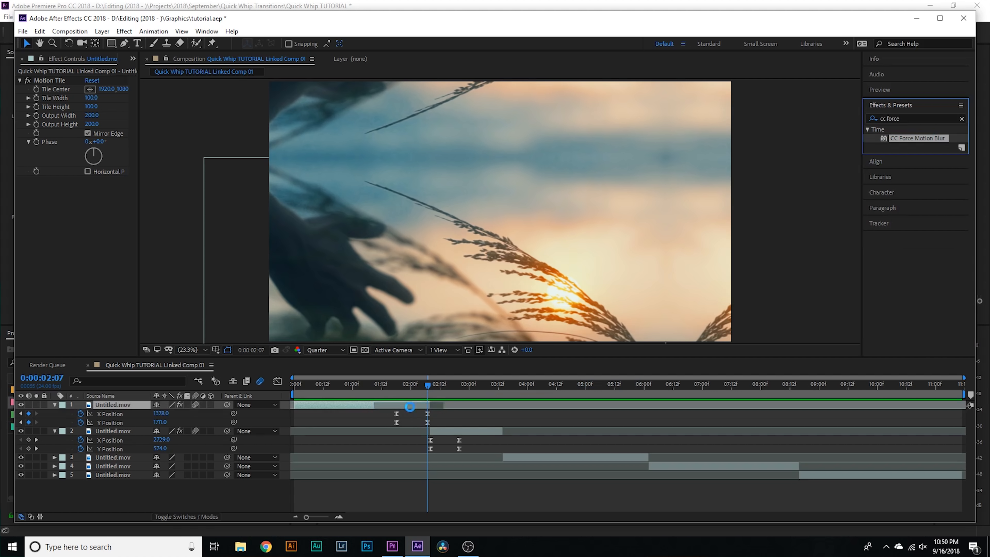
drag(410, 407, 411, 406)
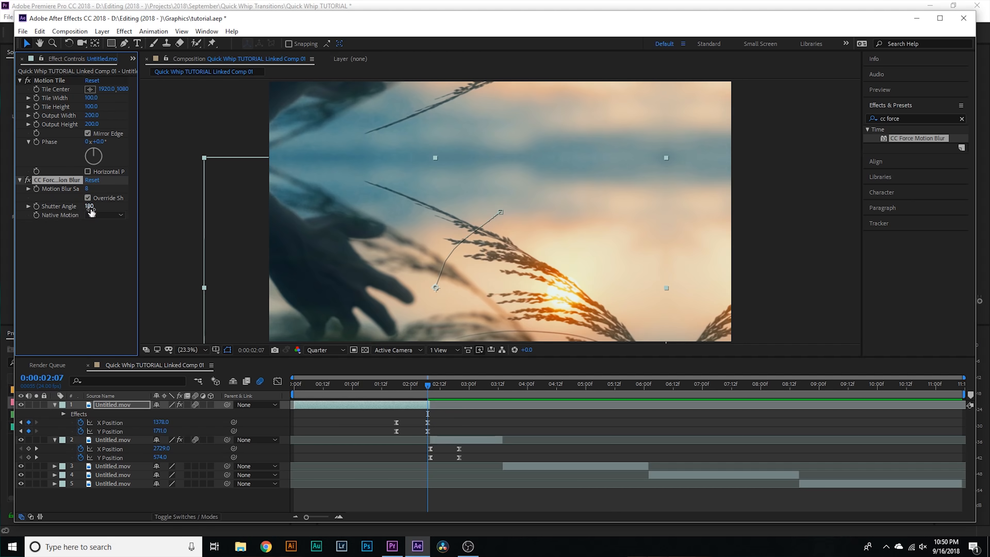
Set the first clip's Motion Blur Samples to 255 and Shutter Angle to 3600, and start keyframing both at 0:00:02:07.
drag(120, 207, 676, 252)
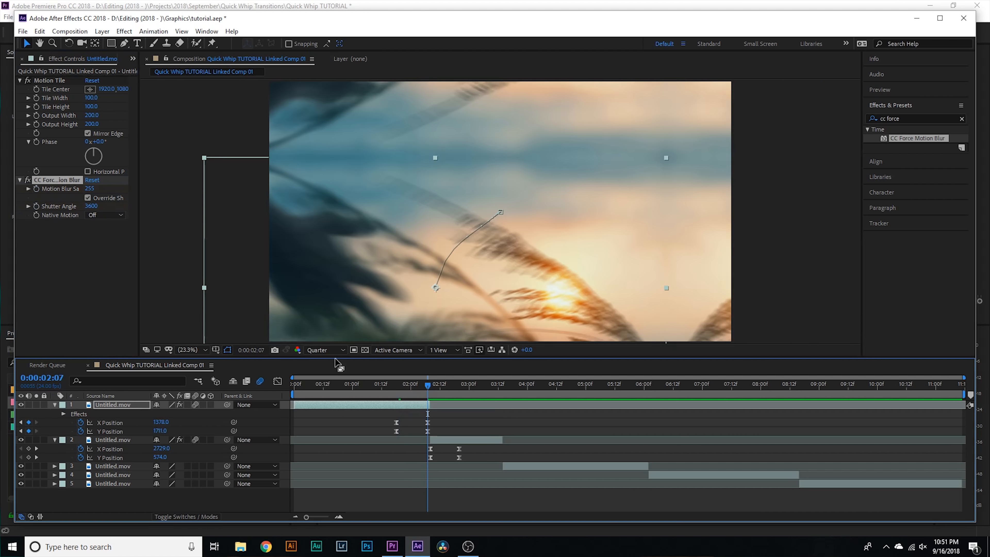
click(36, 207)
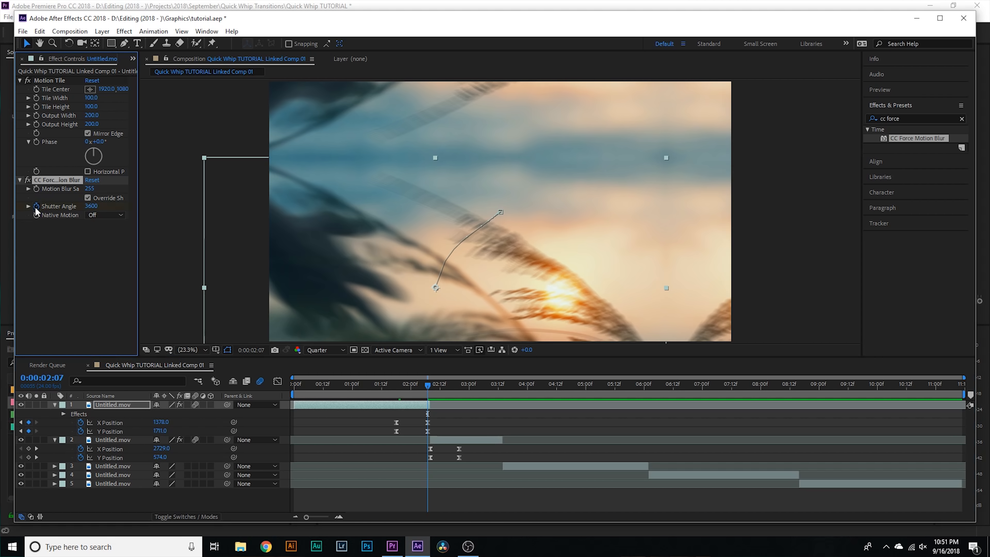
click(37, 189)
Add a Shutter Angle keyframe for the first clip's CC Force Motion Blur at 0:00:02:00.
drag(413, 389, 411, 391)
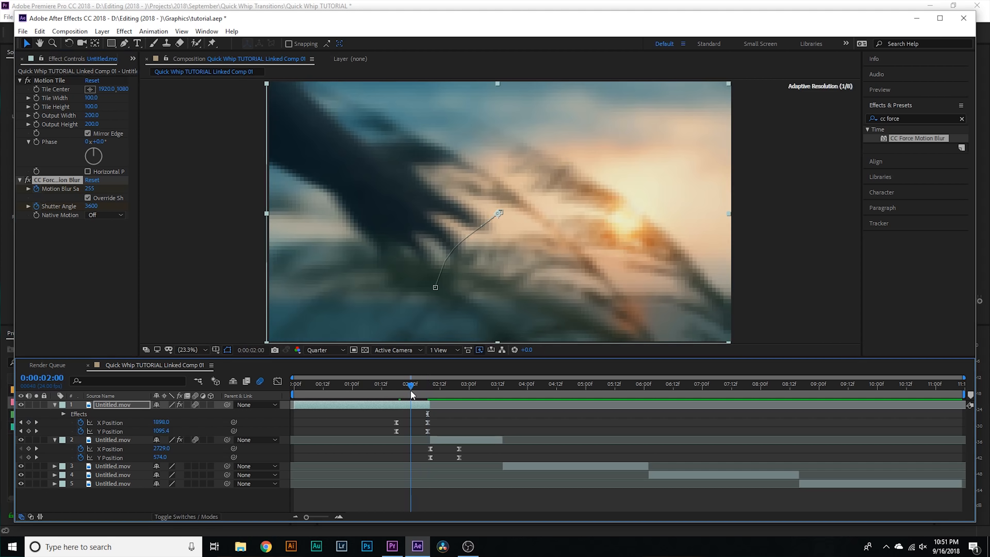
click(87, 206)
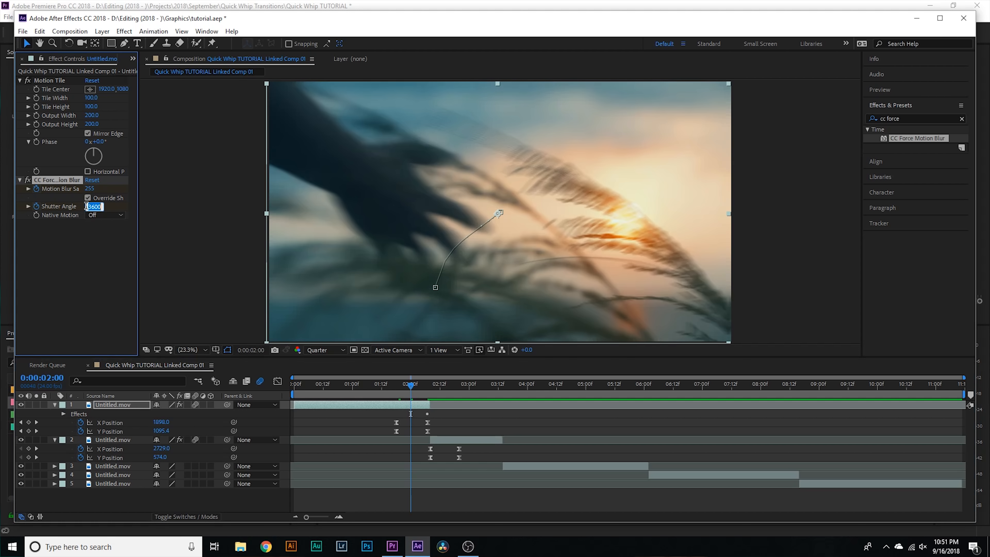
key(Return)
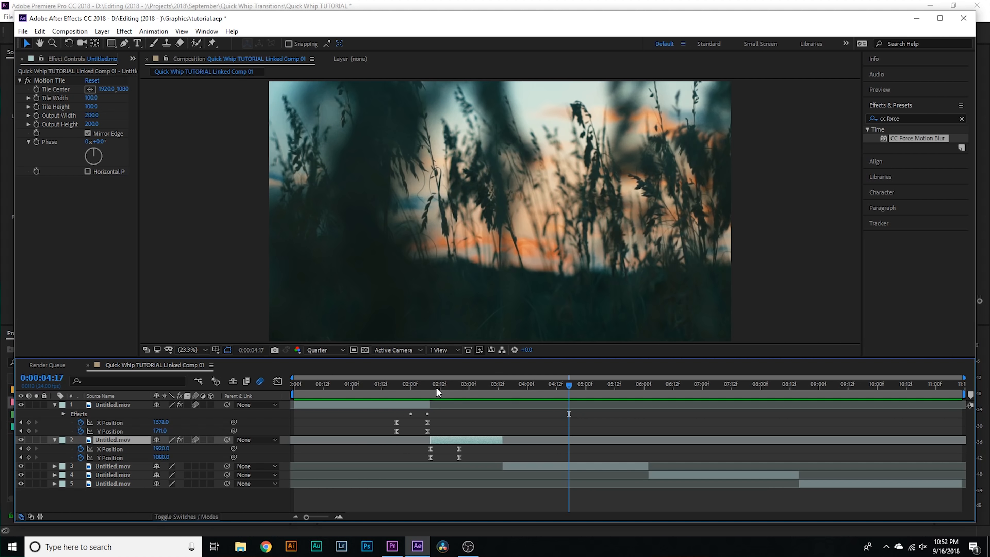
Play back the transition between the first and second clips from 0:00:01:05 to check the added blur.
drag(435, 387, 366, 395)
key(space)
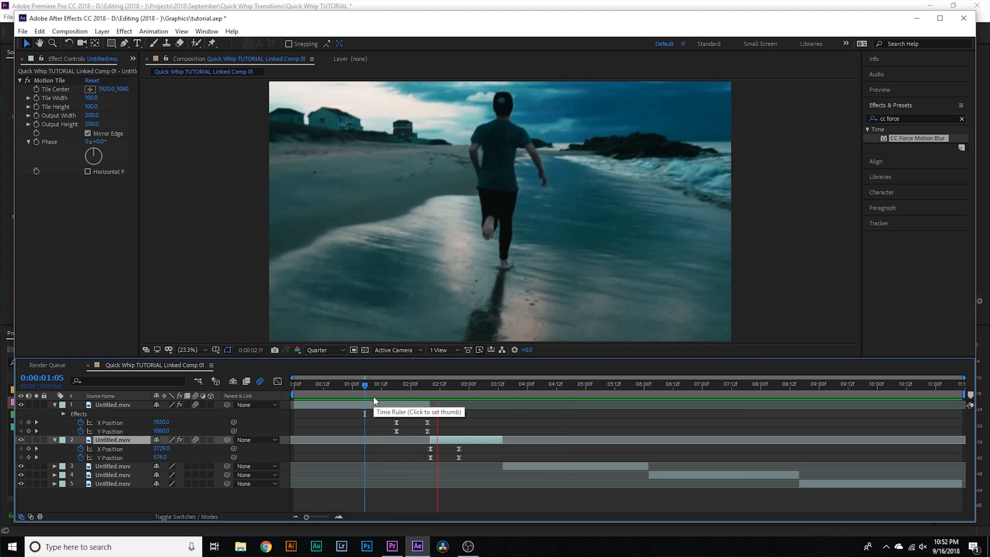
key(space)
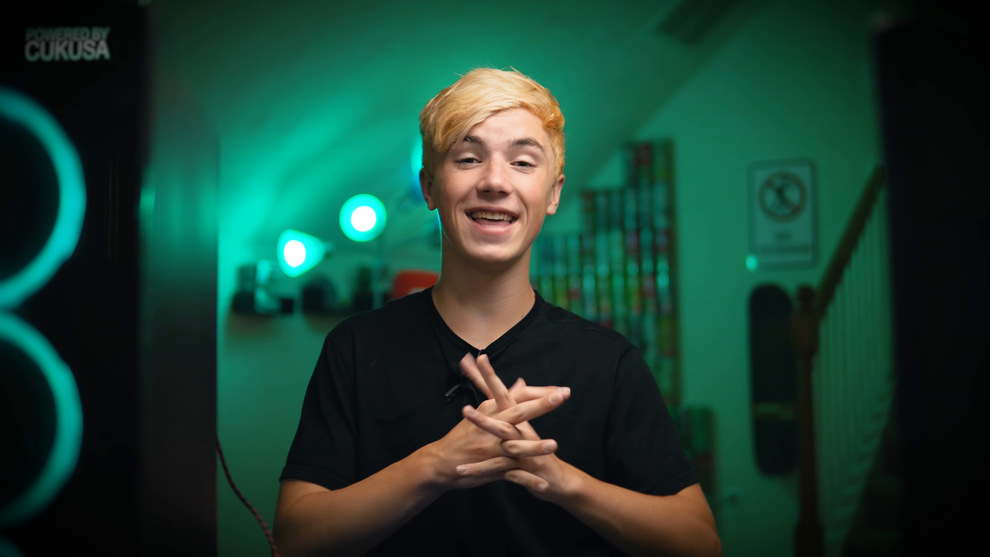